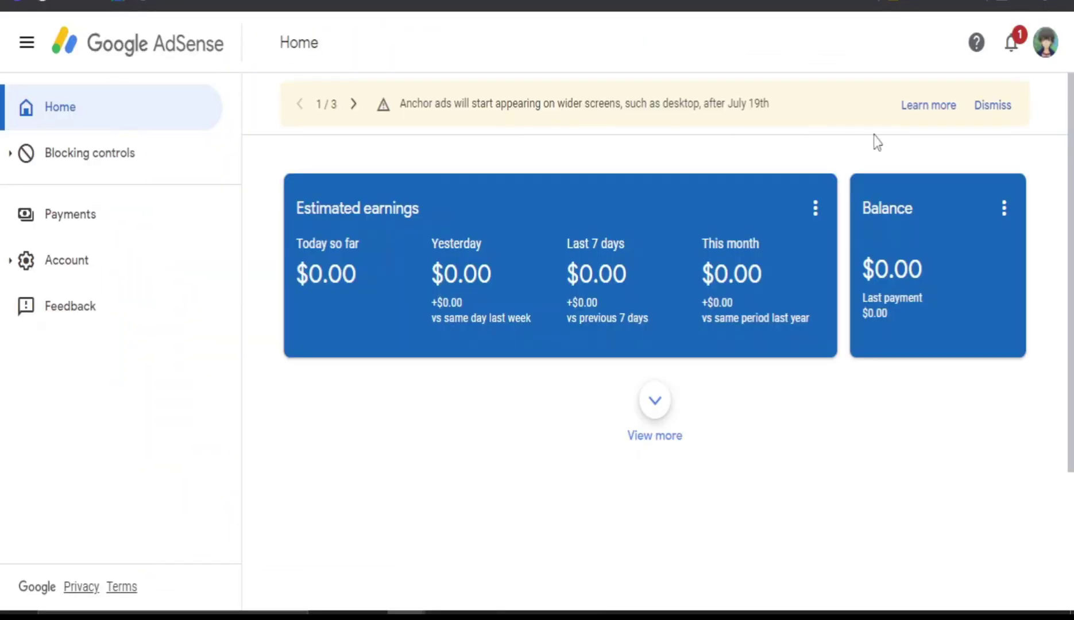
- Open the tax info management page, start adding United States tax info, and verify identity with the account password
left_click(353, 103)
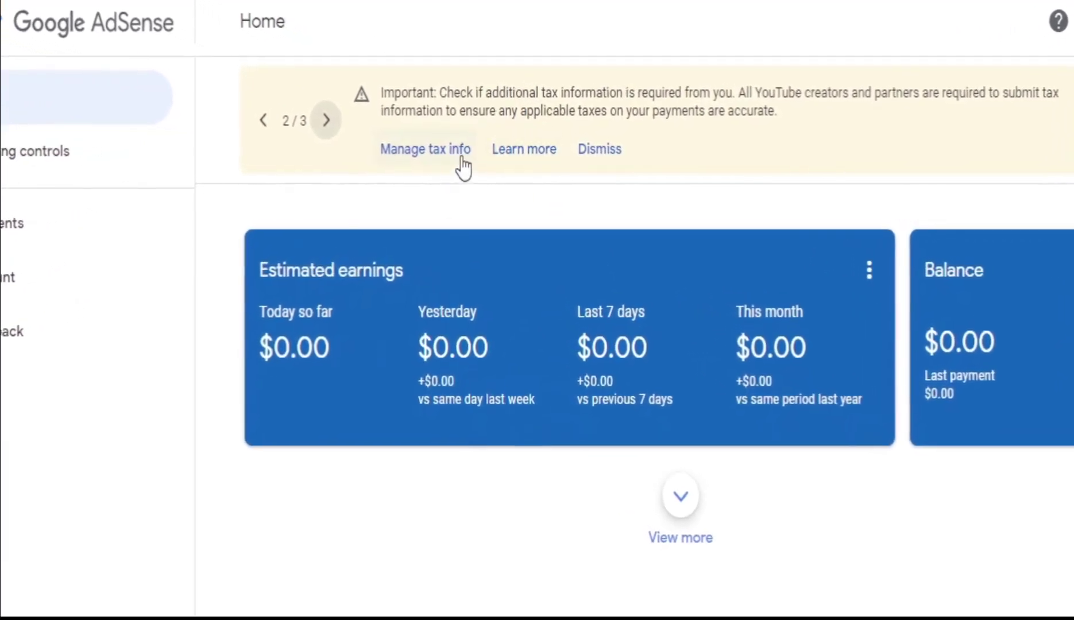
left_click(422, 151)
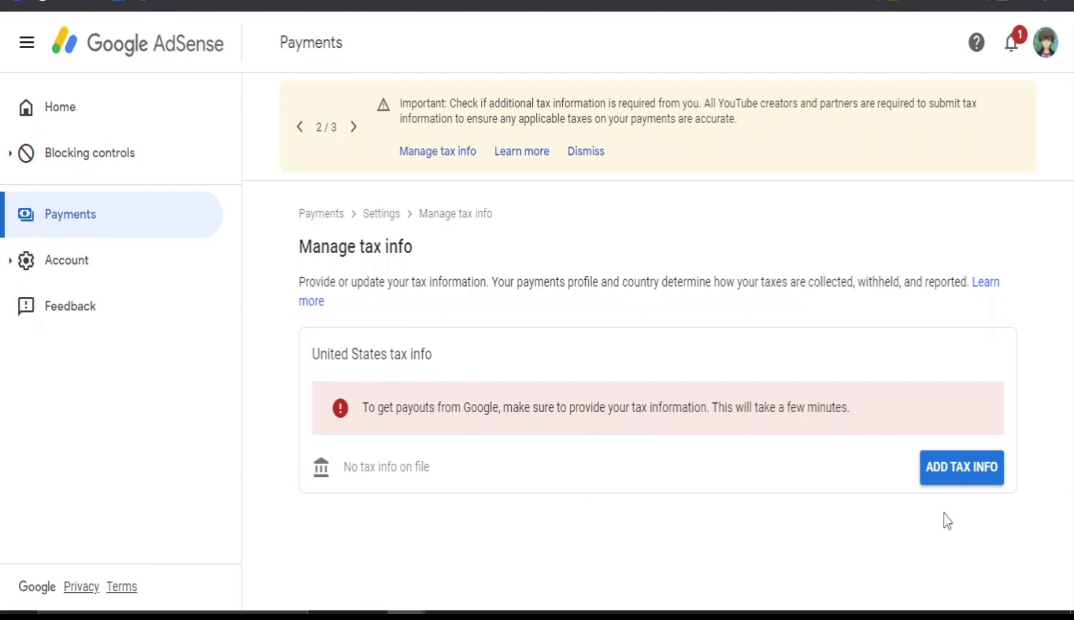
left_click(966, 491)
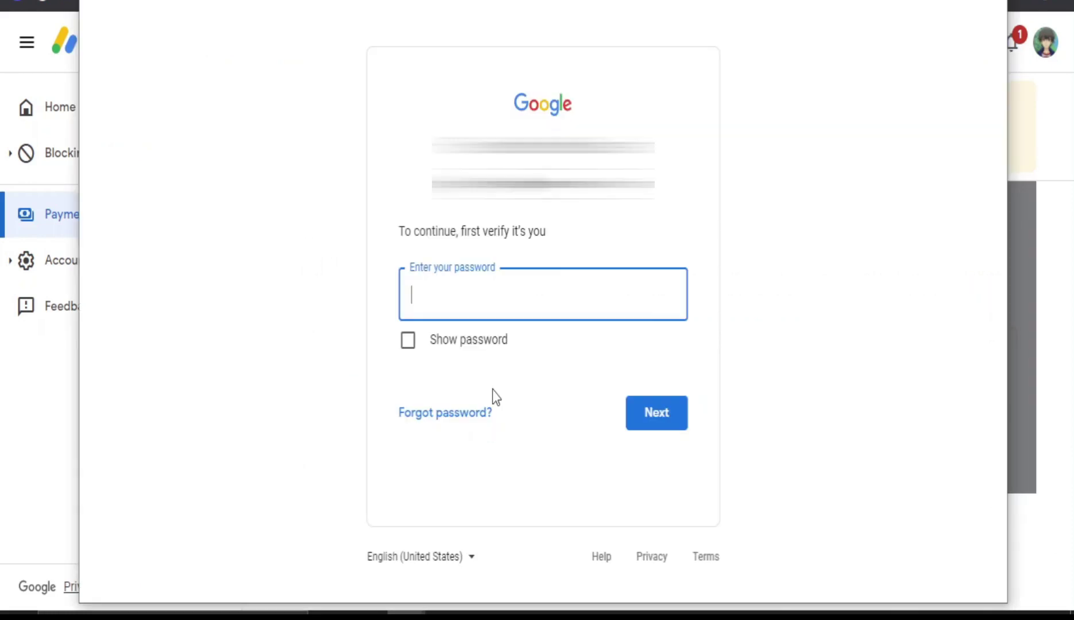
type("•••••••••••")
key("Return")
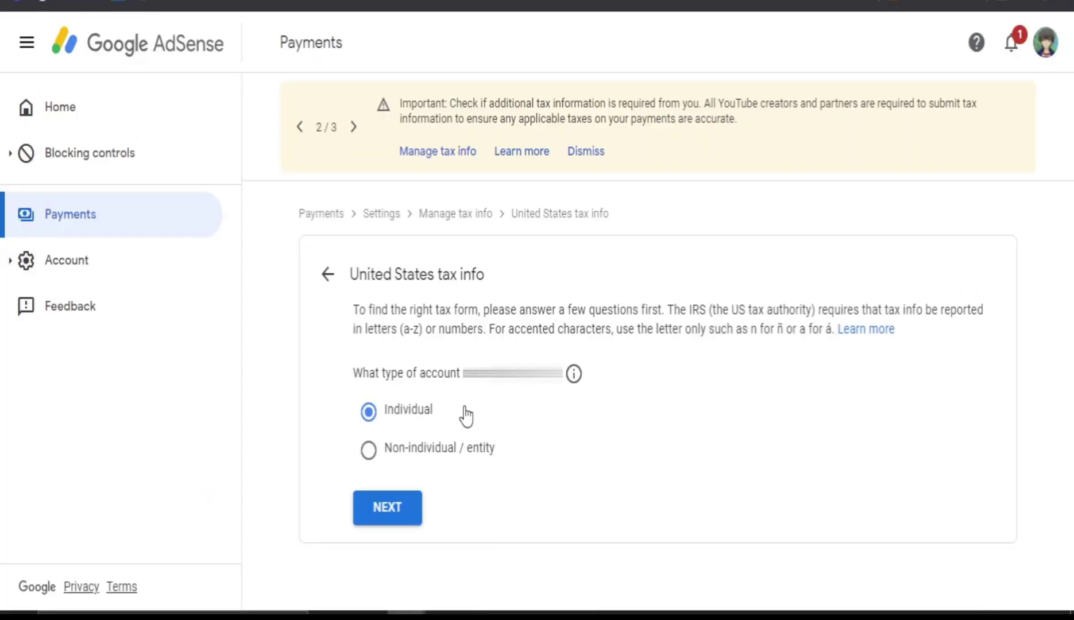
- Answer the tax form questions as an Individual who is not a US citizen or resident, and start the W-8BEN form
left_click(398, 507)
scroll(585, 324, "down", 1)
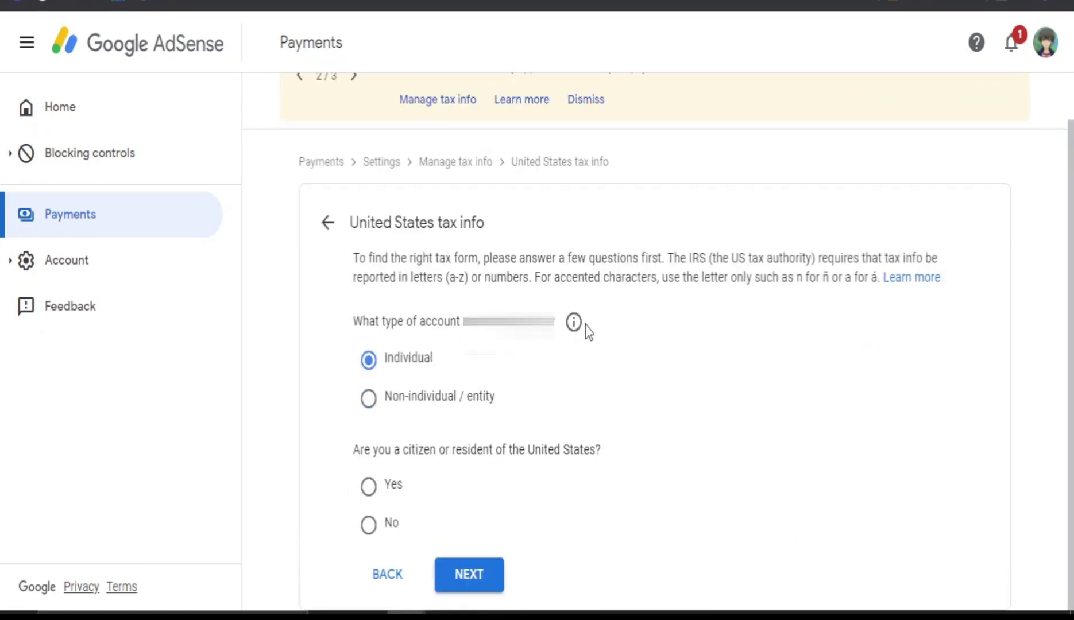
left_click(483, 580)
scroll(395, 486, "down", 2)
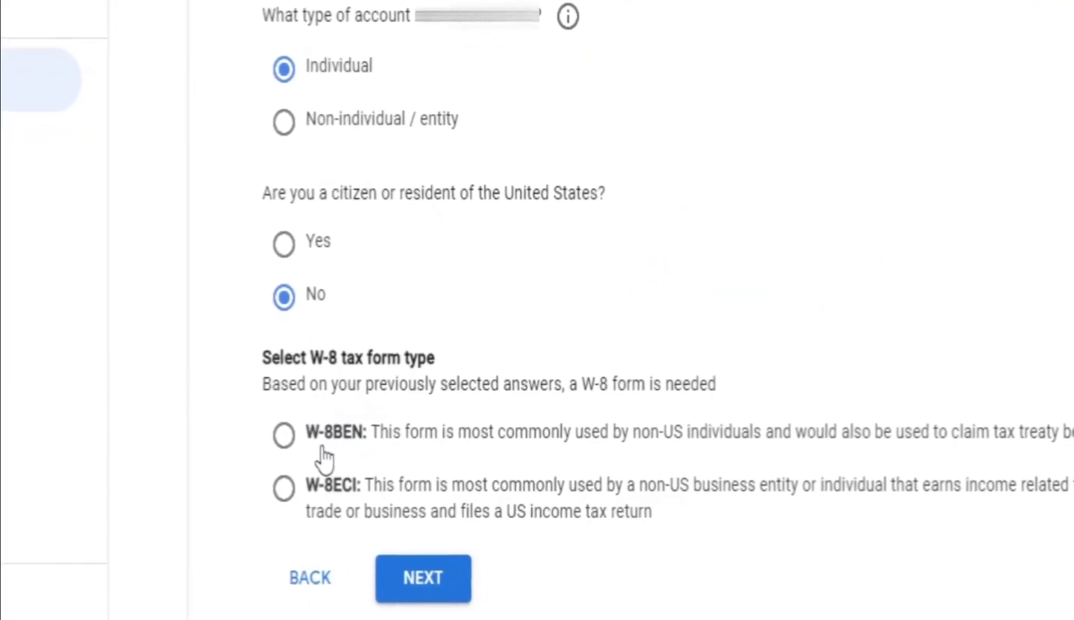
left_click(296, 446)
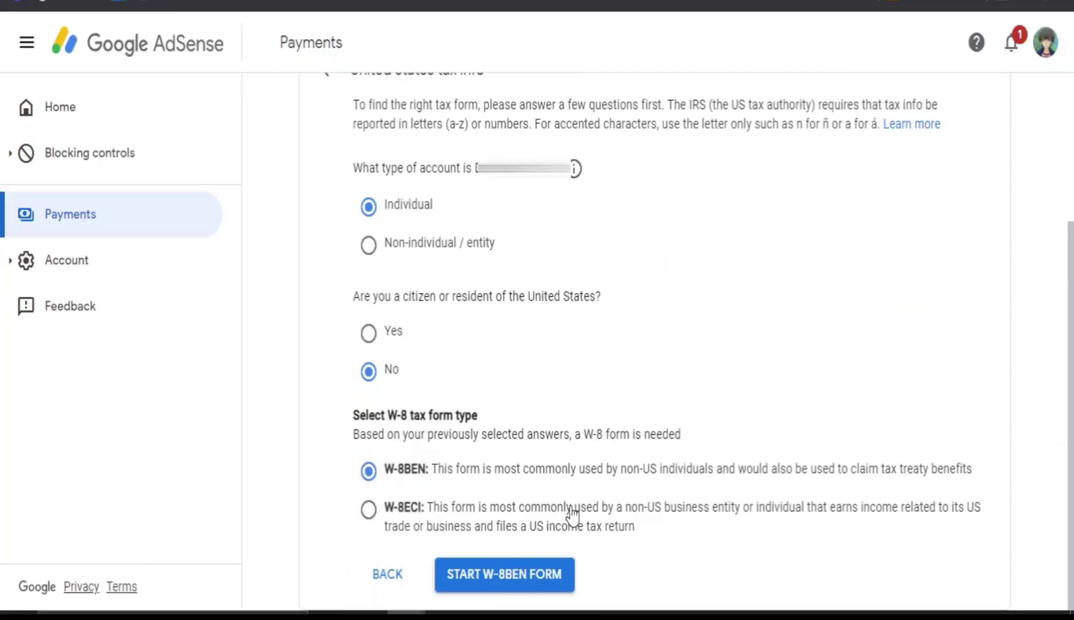
left_click(534, 577)
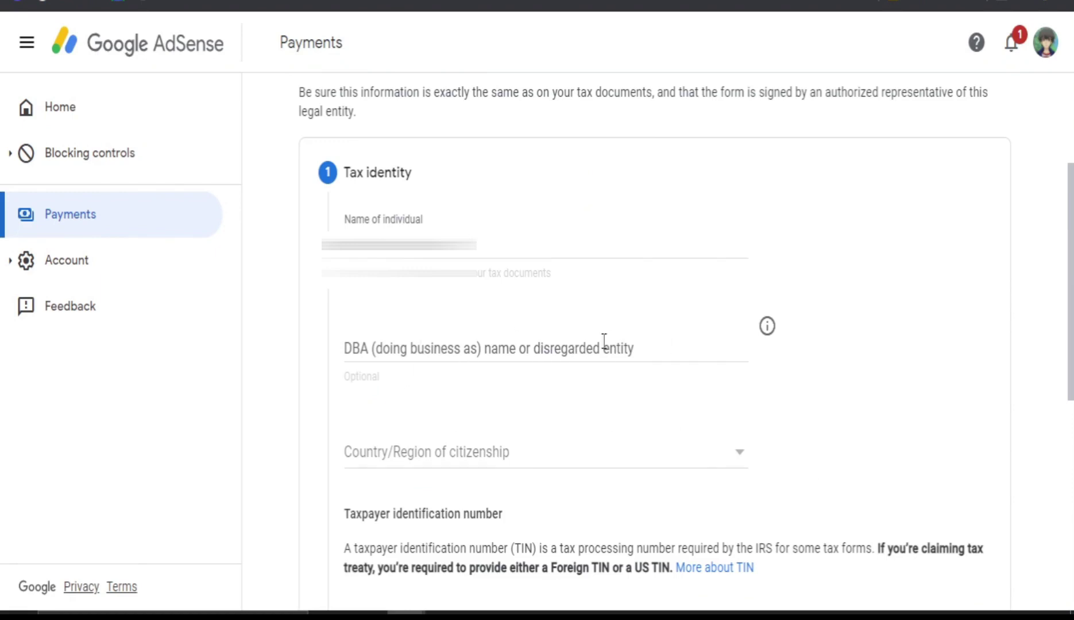
- Complete the tax identity section with India as the country of citizenship and the foreign TIN
scroll(520, 376, "down", 2)
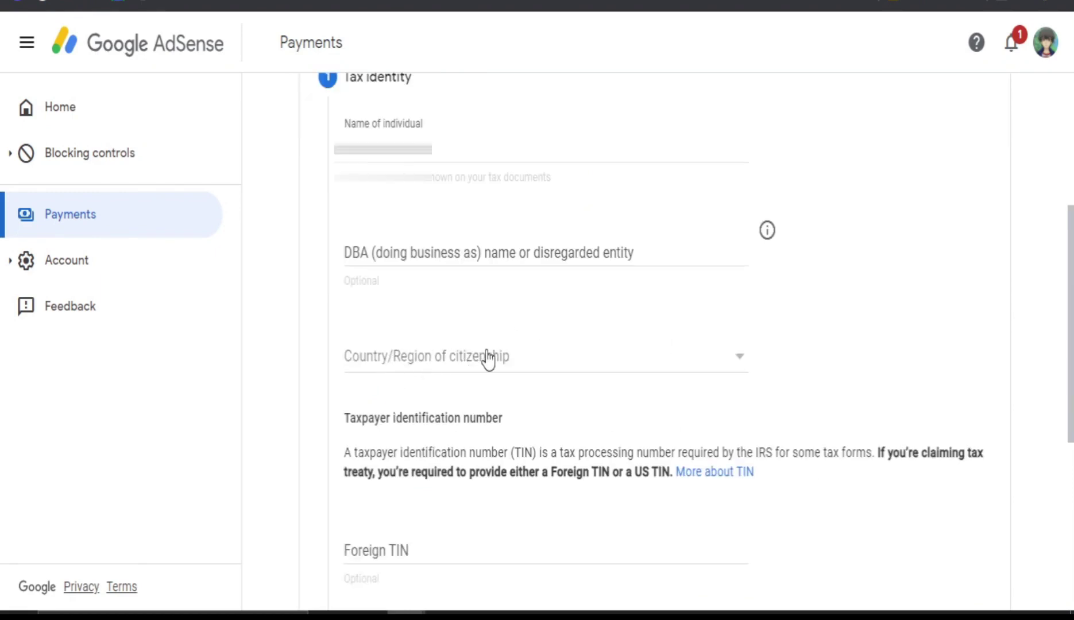
left_click(746, 370)
scroll(384, 443, "down", 7)
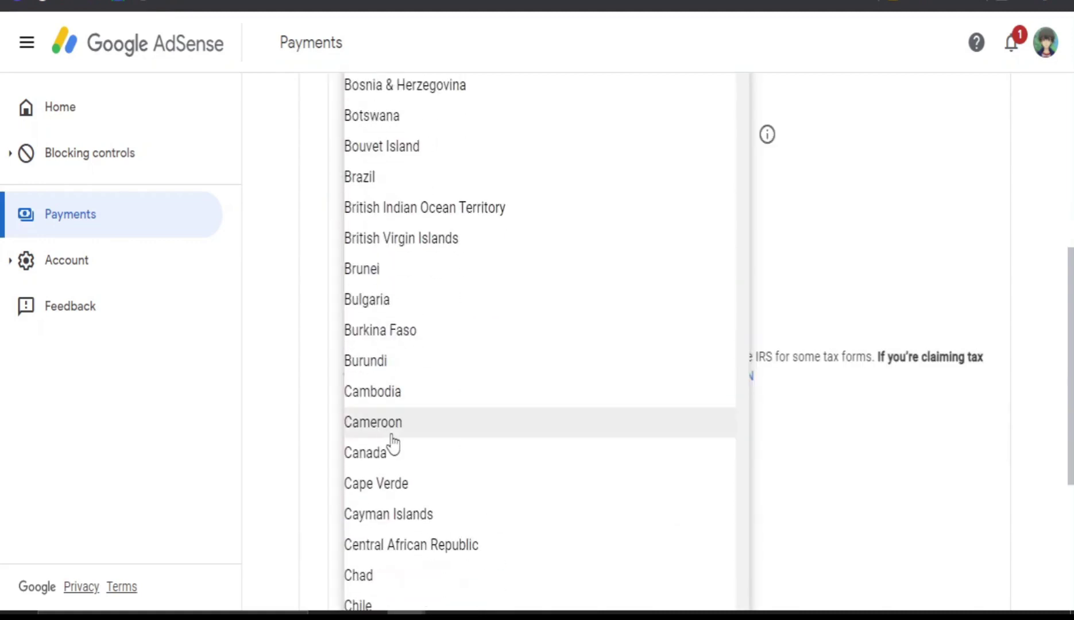
scroll(391, 444, "down", 15)
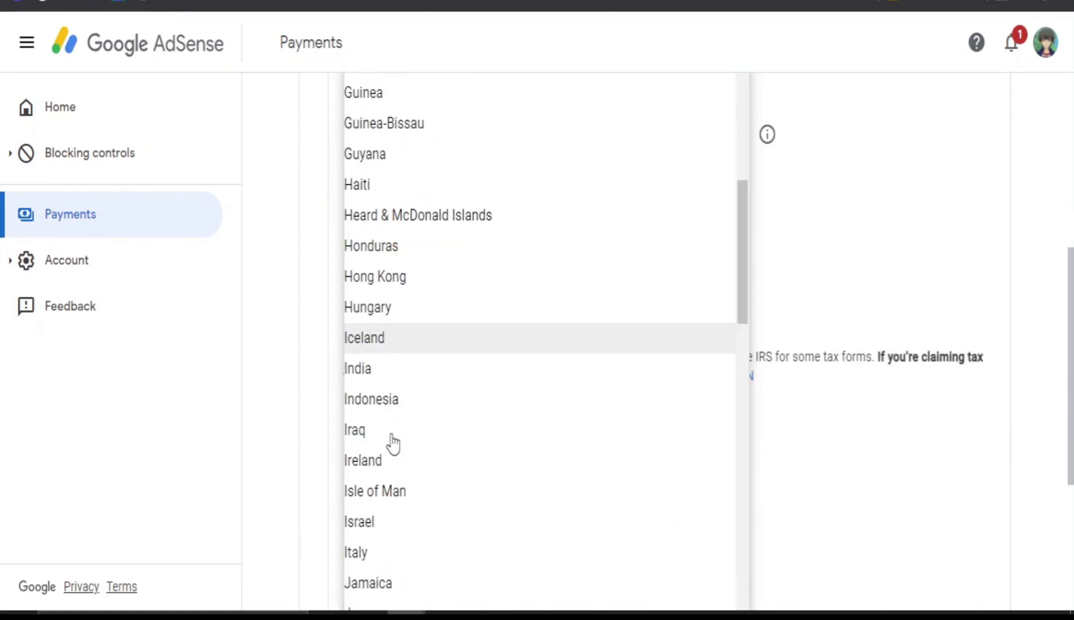
left_click(375, 372)
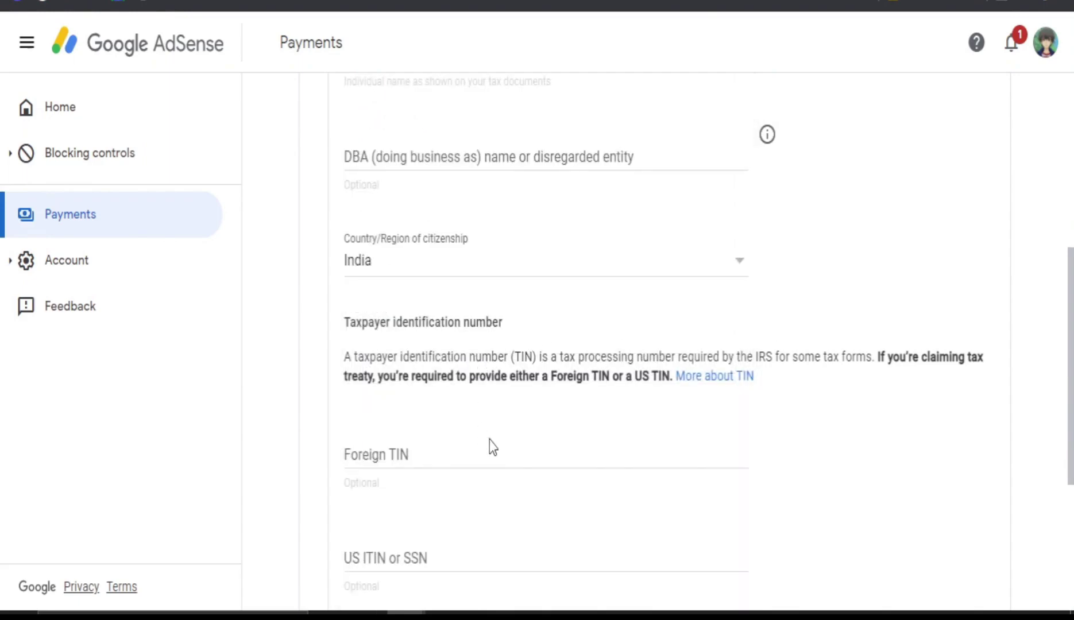
scroll(493, 448, "down", 3)
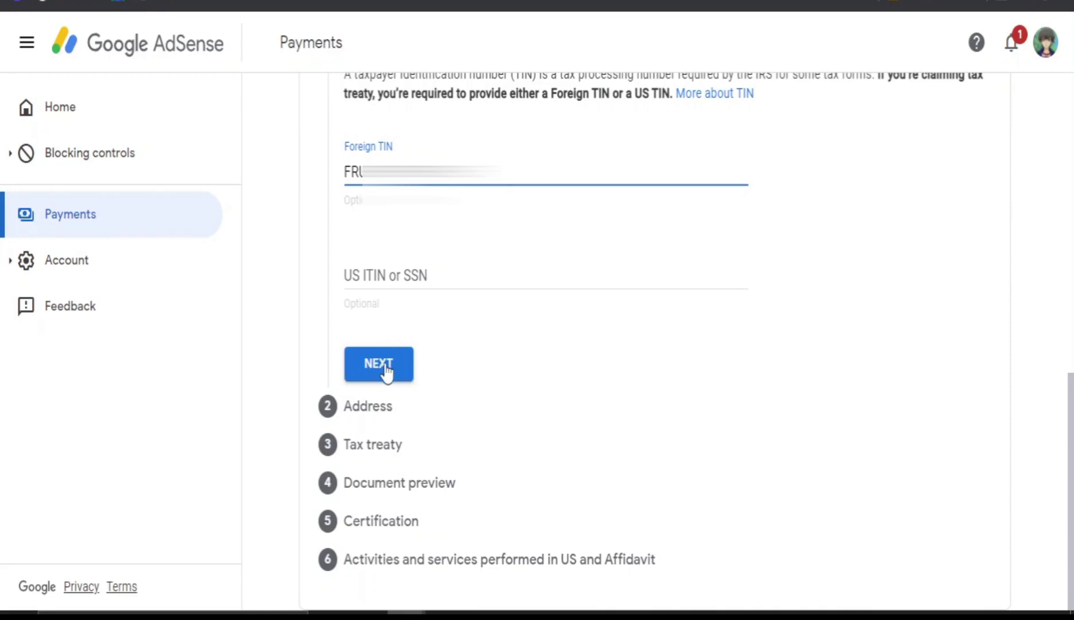
left_click(384, 371)
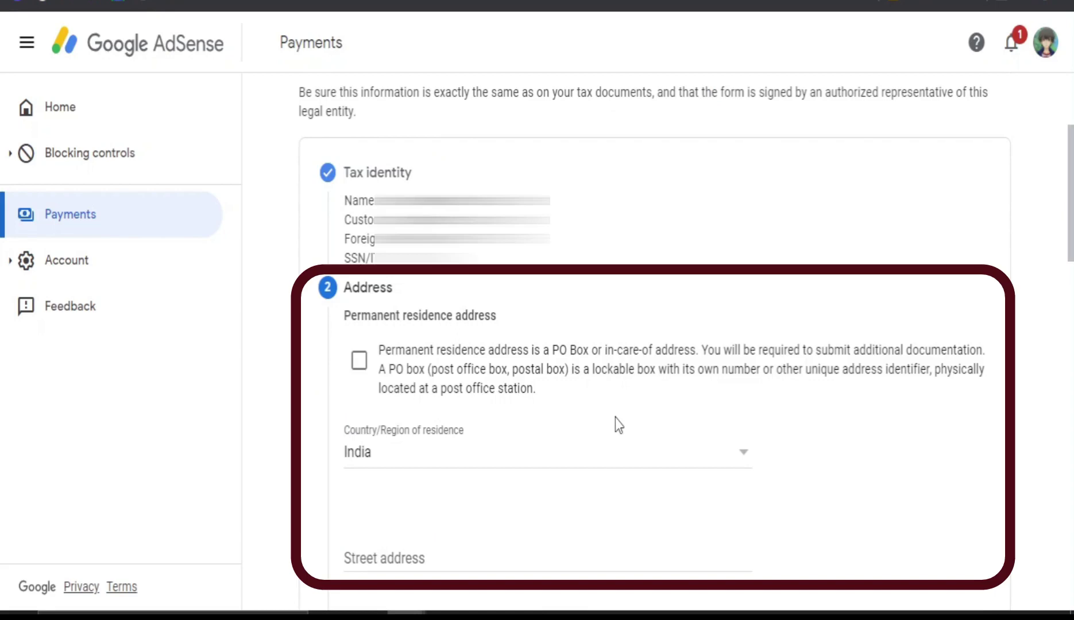
- Complete the permanent residence address in India and mark the mailing address as the same
scroll(484, 407, "down", 15)
scroll(484, 407, "up", 3)
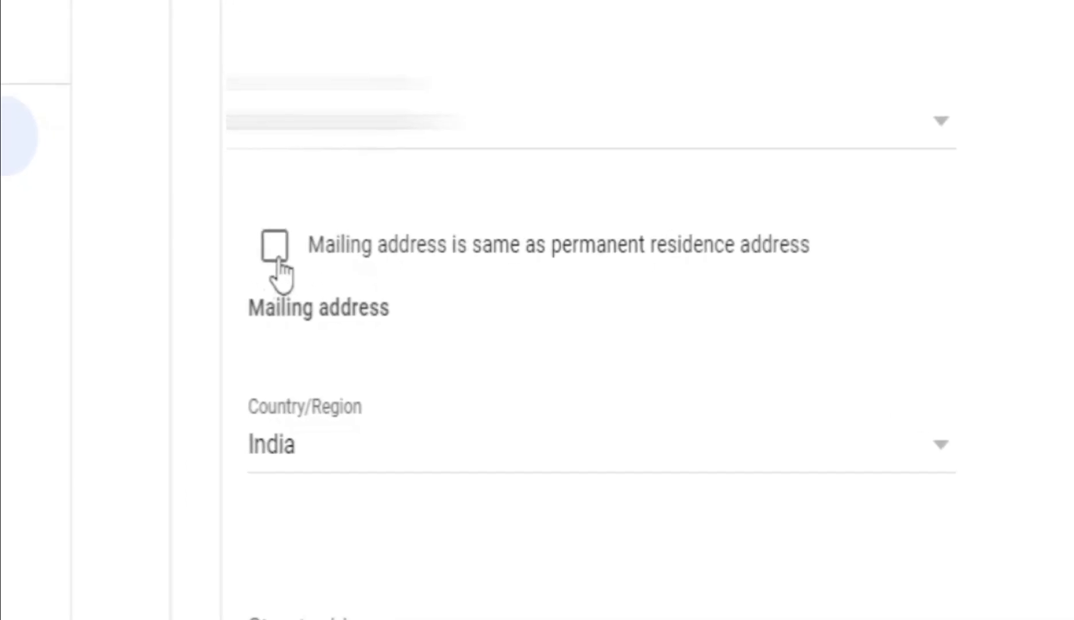
left_click(253, 251)
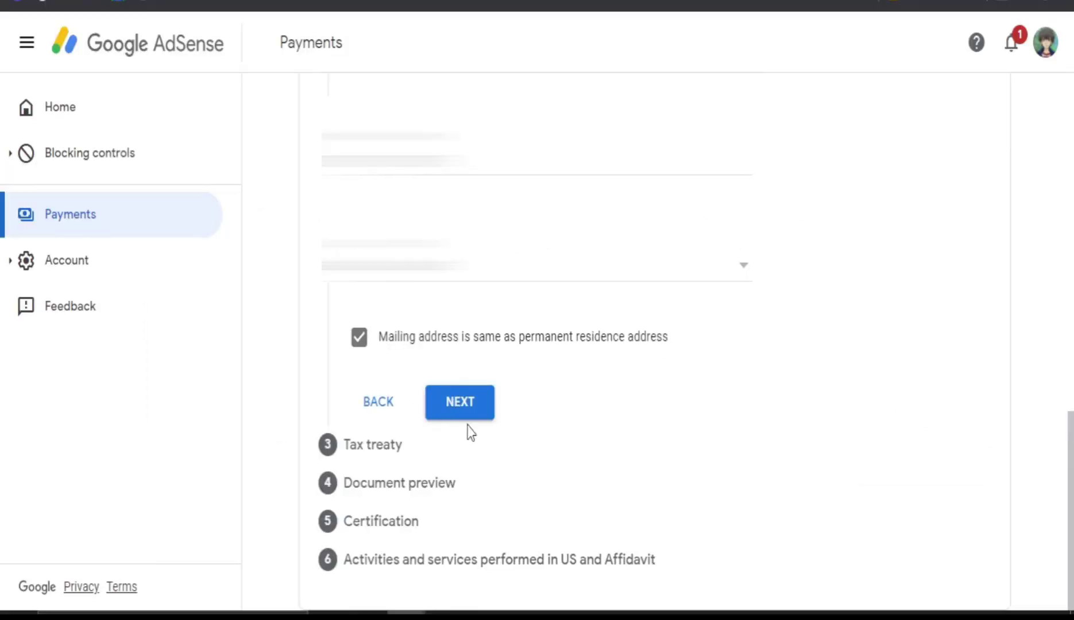
left_click(470, 405)
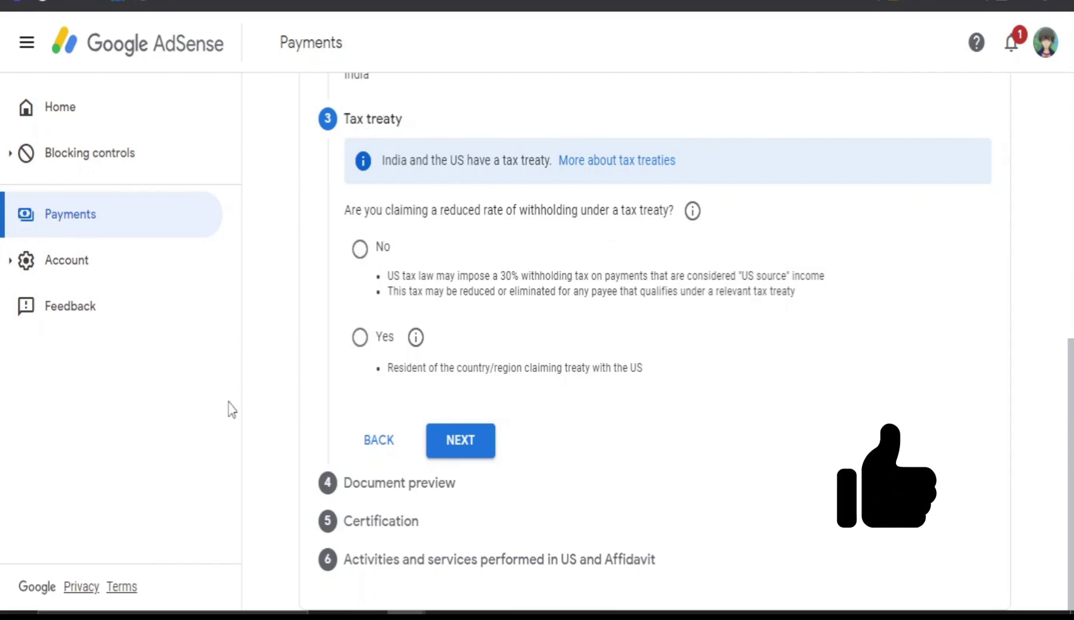
- Claim a reduced withholding rate under the tax treaty as a resident of India
left_click(360, 339)
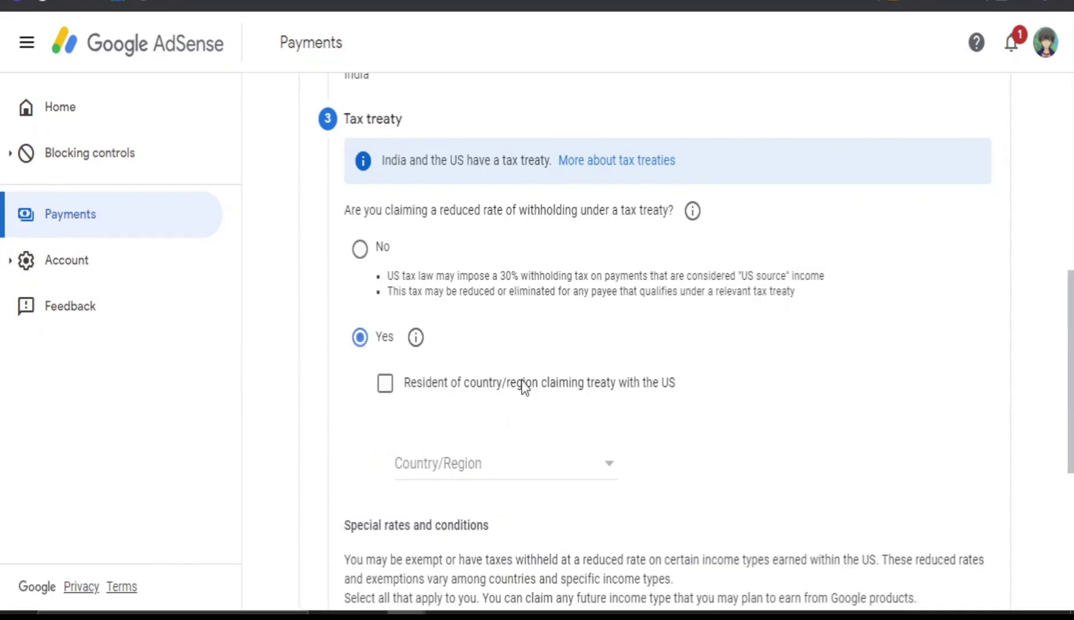
left_click(383, 390)
scroll(505, 417, "down", 2)
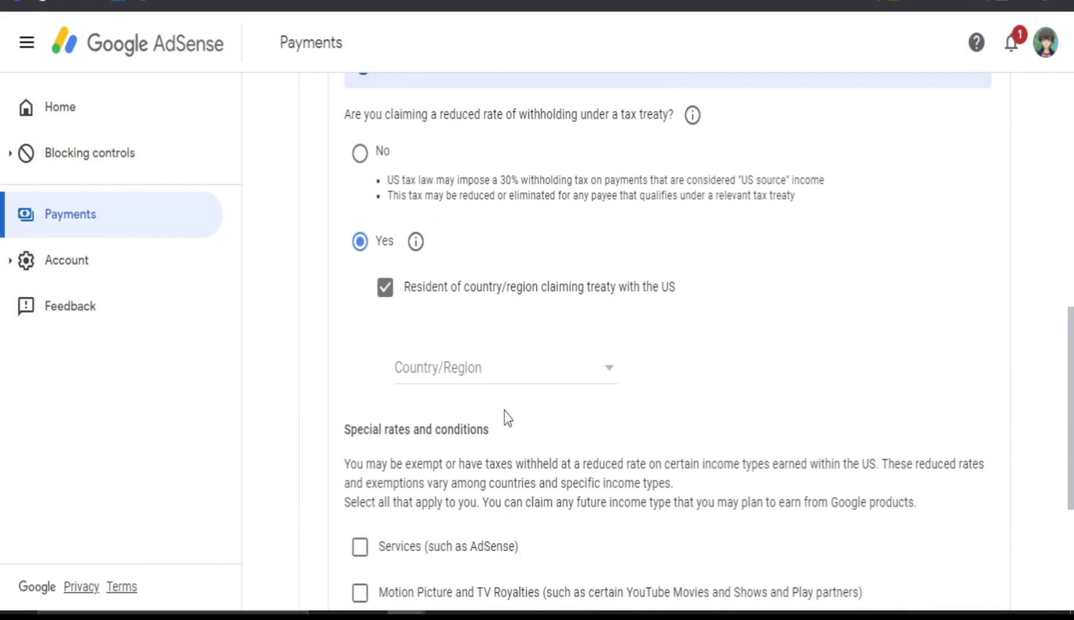
left_click(463, 379)
left_click(418, 479)
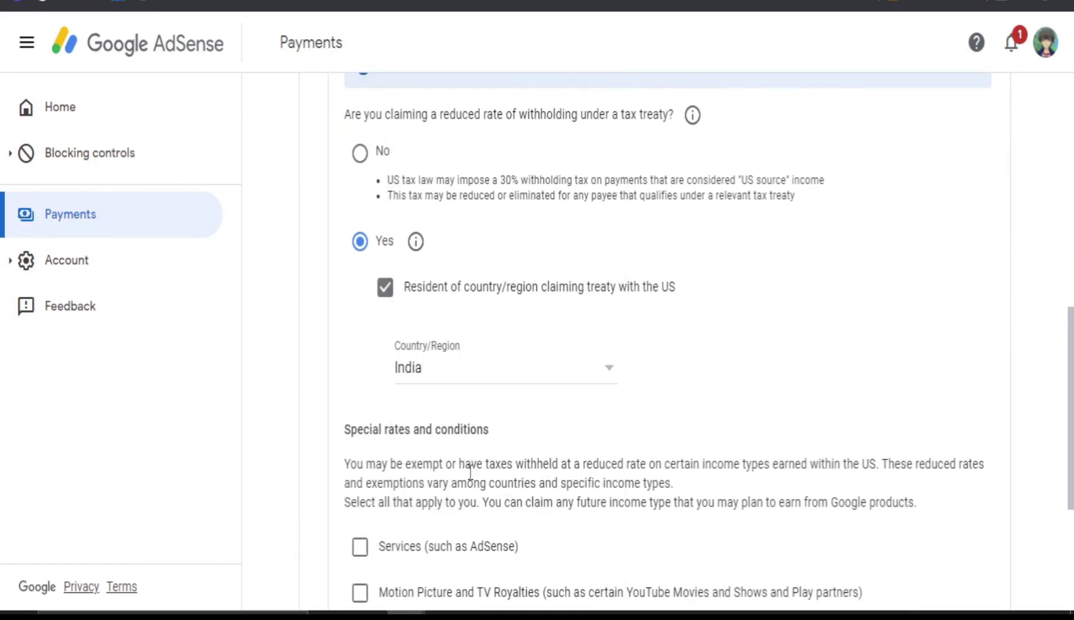
- Claim the Services income type under Article 7 and paragraph 1 at the 0% reduced treaty rate, confirming the treaty eligibility statement
scroll(629, 396, "down", 5)
left_click(359, 284)
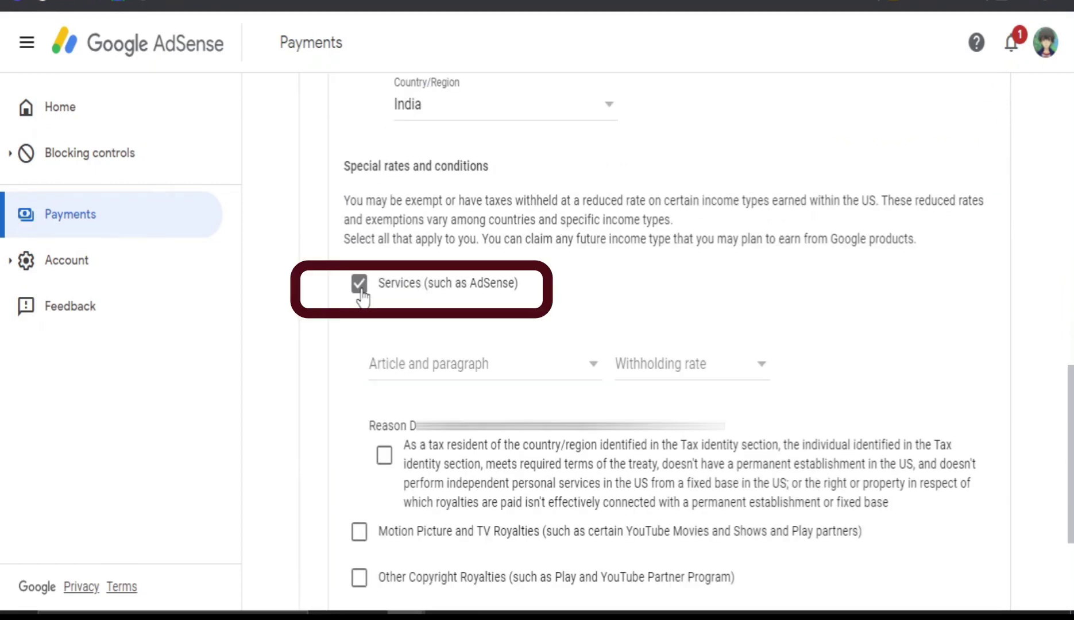
left_click(558, 364)
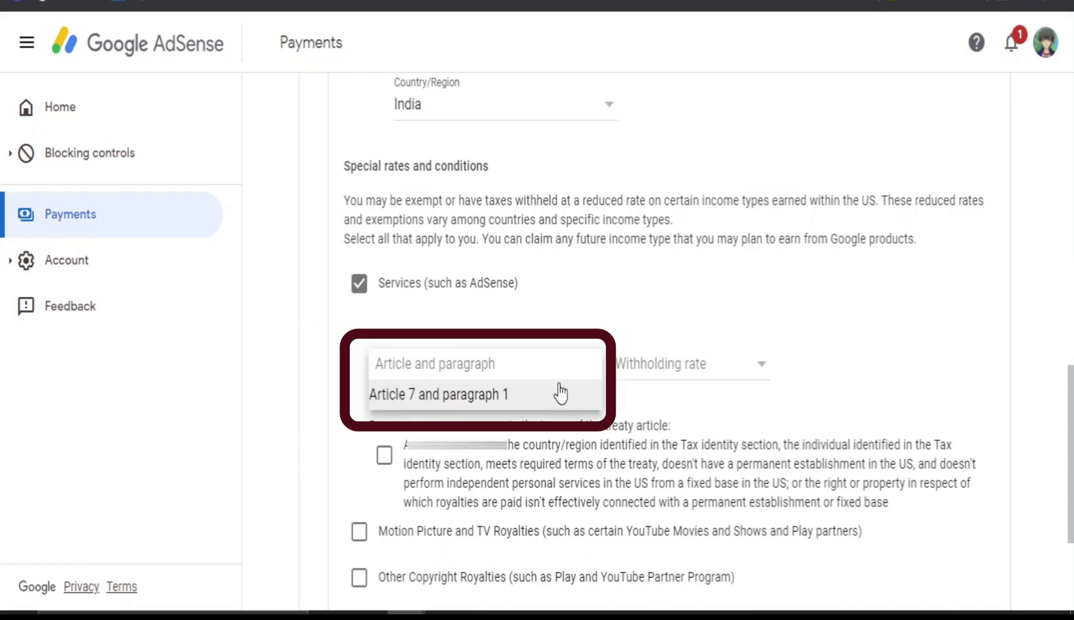
left_click(560, 394)
left_click(657, 378)
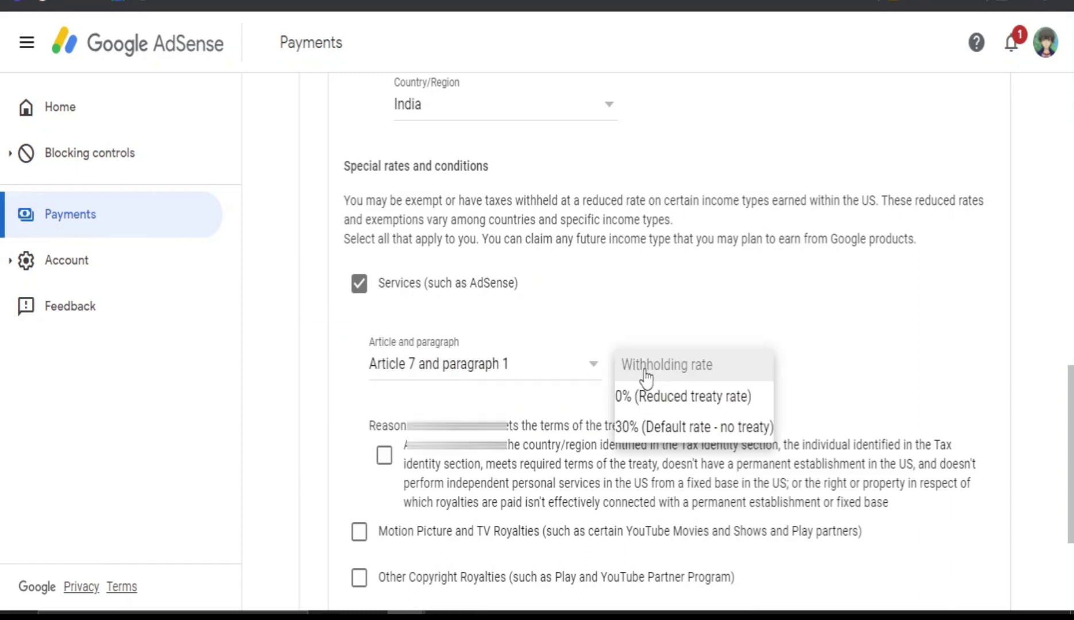
left_click(683, 396)
scroll(400, 367, "down", 2)
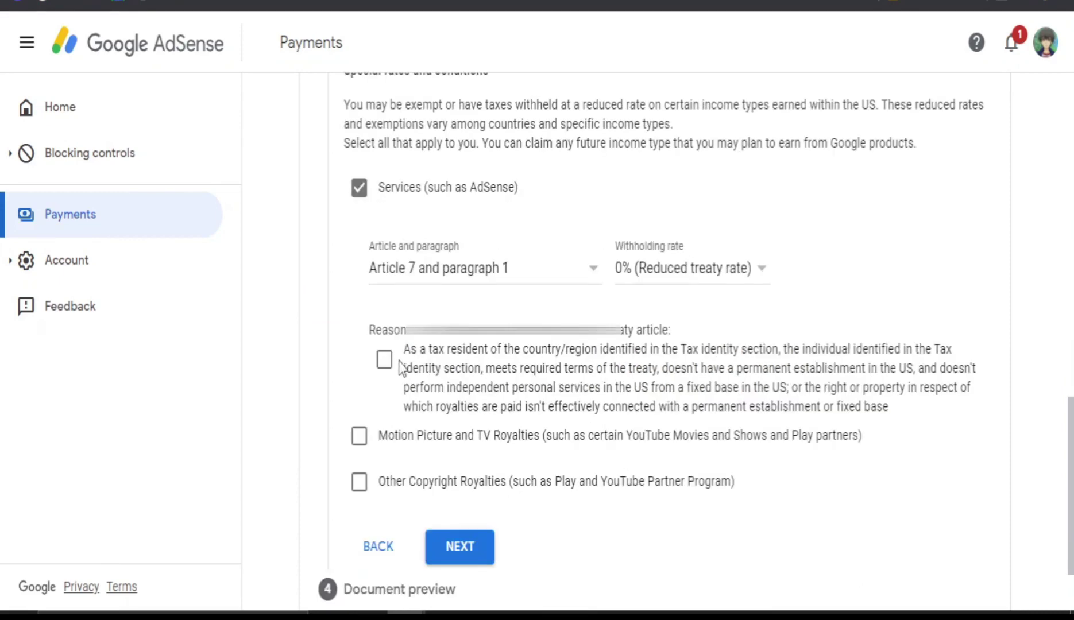
left_click(386, 362)
- Claim Motion Picture and TV Royalties under Article 12 and paragraph 2A II at the 15% reduced treaty rate, confirming eligibility
left_click(360, 442)
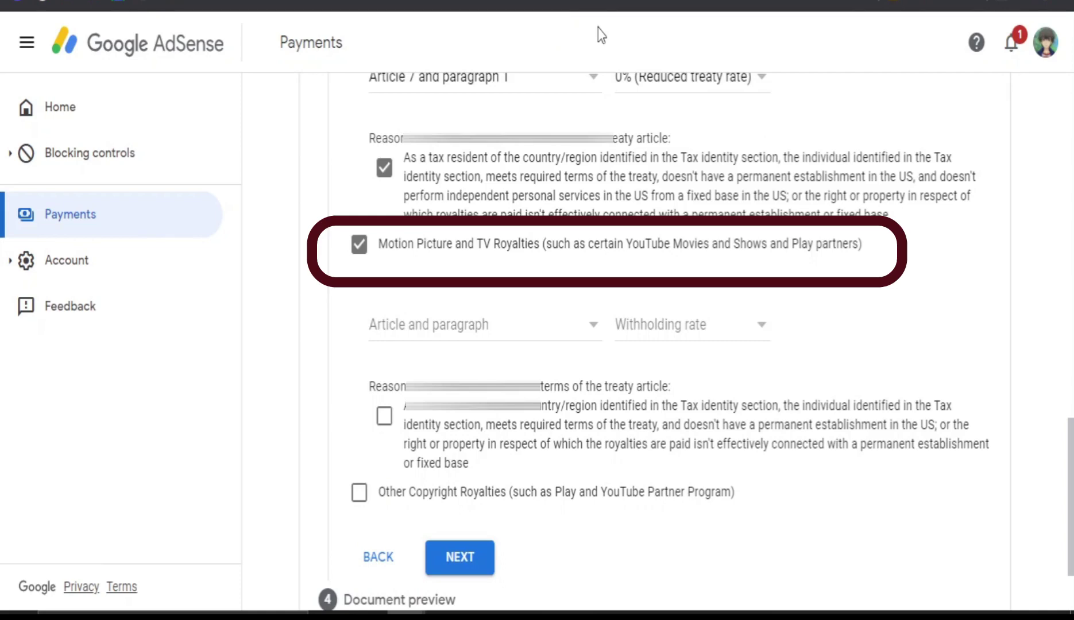
left_click(447, 325)
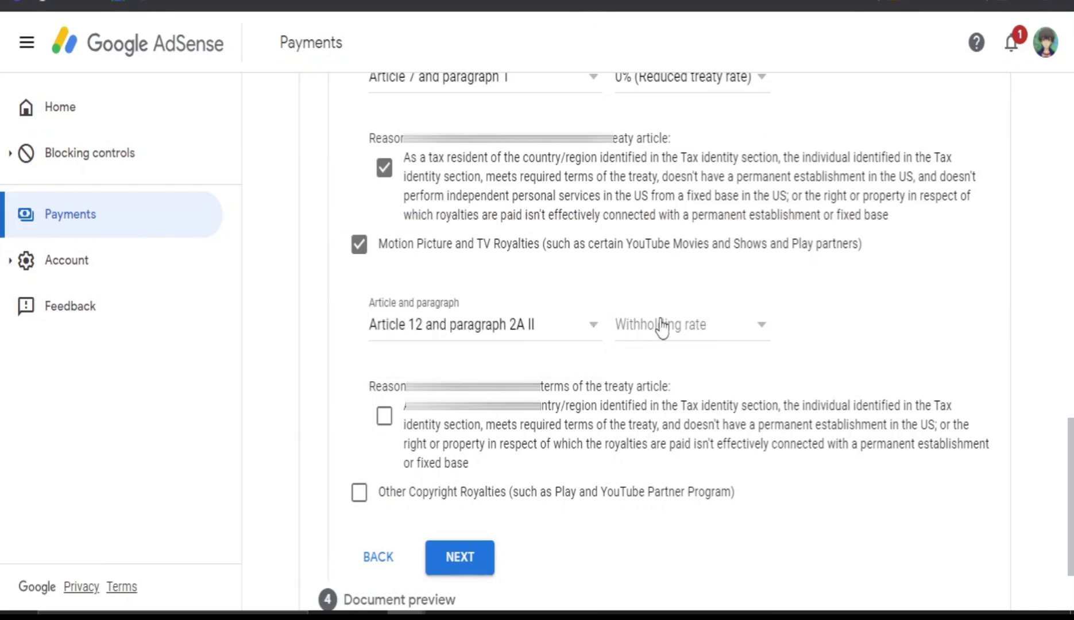
left_click(679, 332)
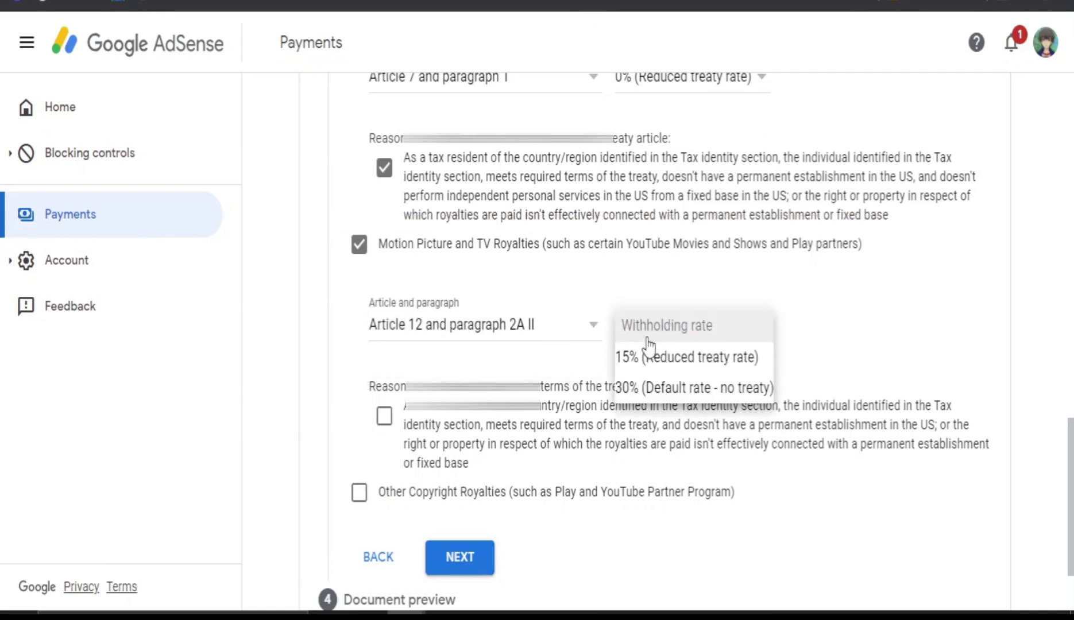
left_click(672, 356)
scroll(390, 313, "down", 2)
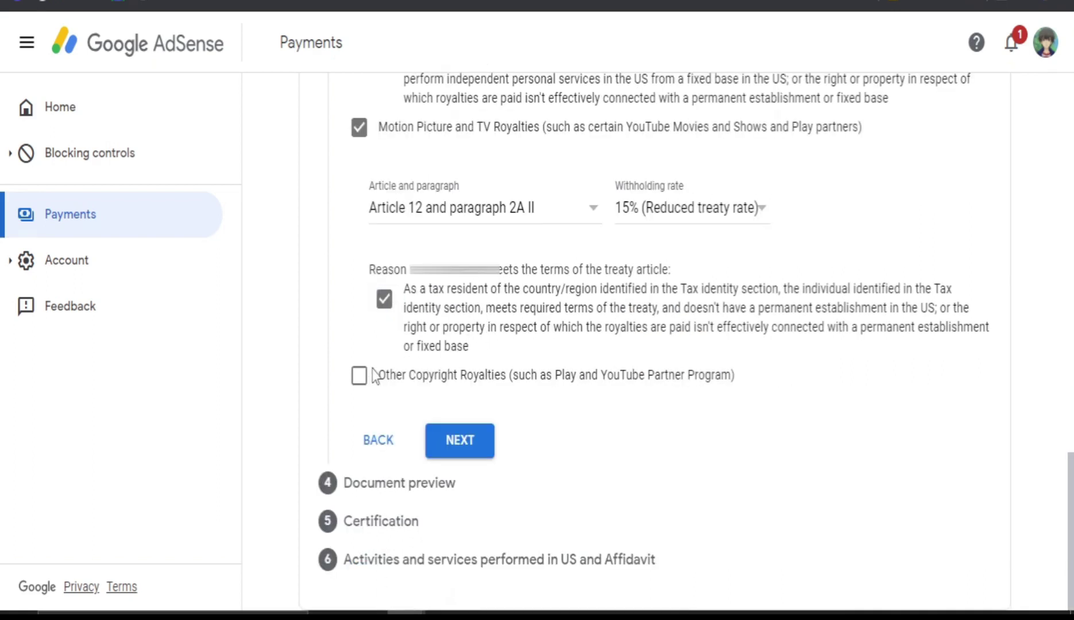
- Claim Other Copyright Royalties under Article 12 and paragraph 2A II at the 15% reduced rate, confirm eligibility, and finish the tax treaty section
left_click(373, 376)
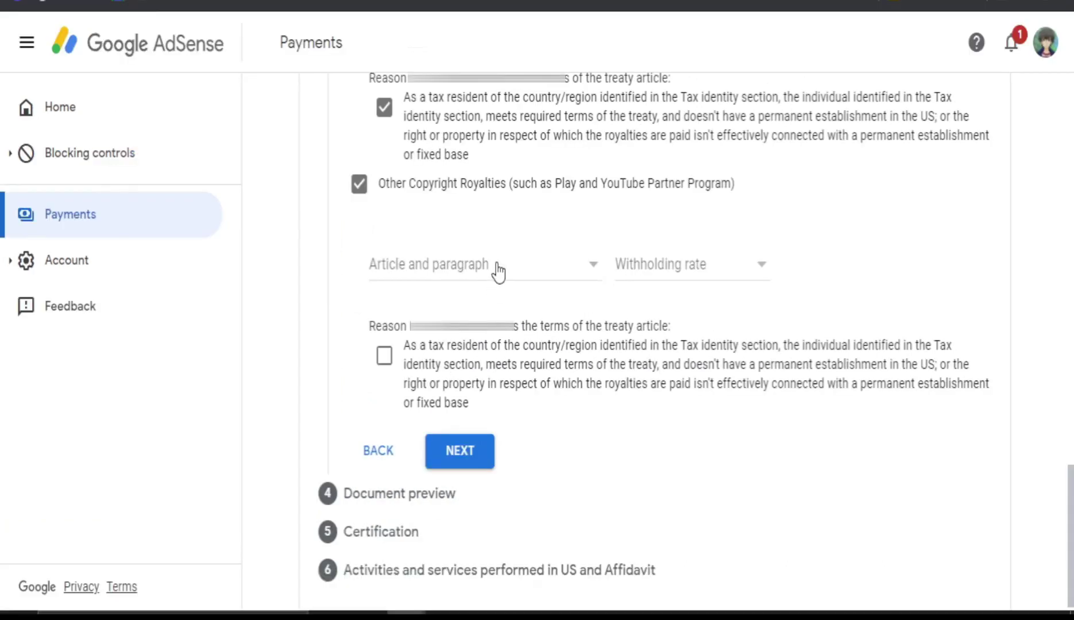
left_click(504, 225)
left_click(450, 308)
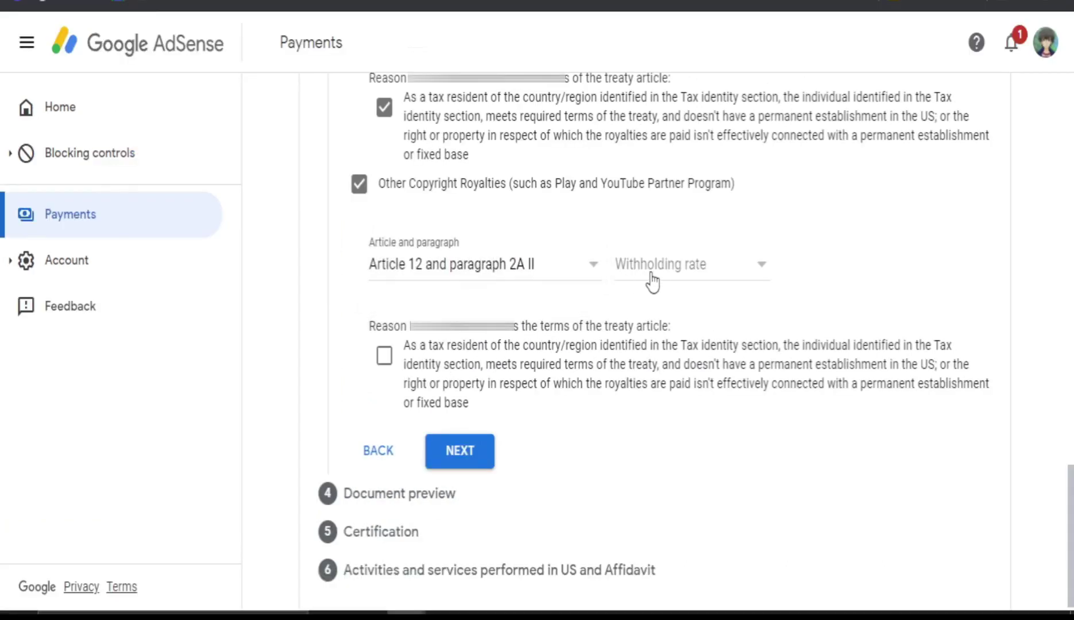
left_click(654, 275)
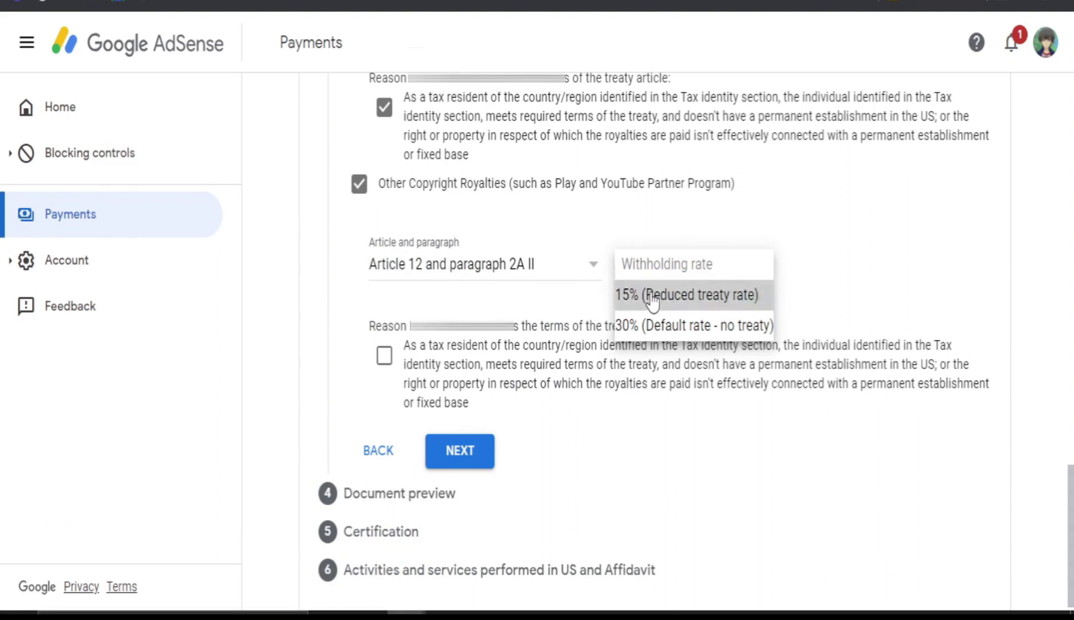
left_click(654, 298)
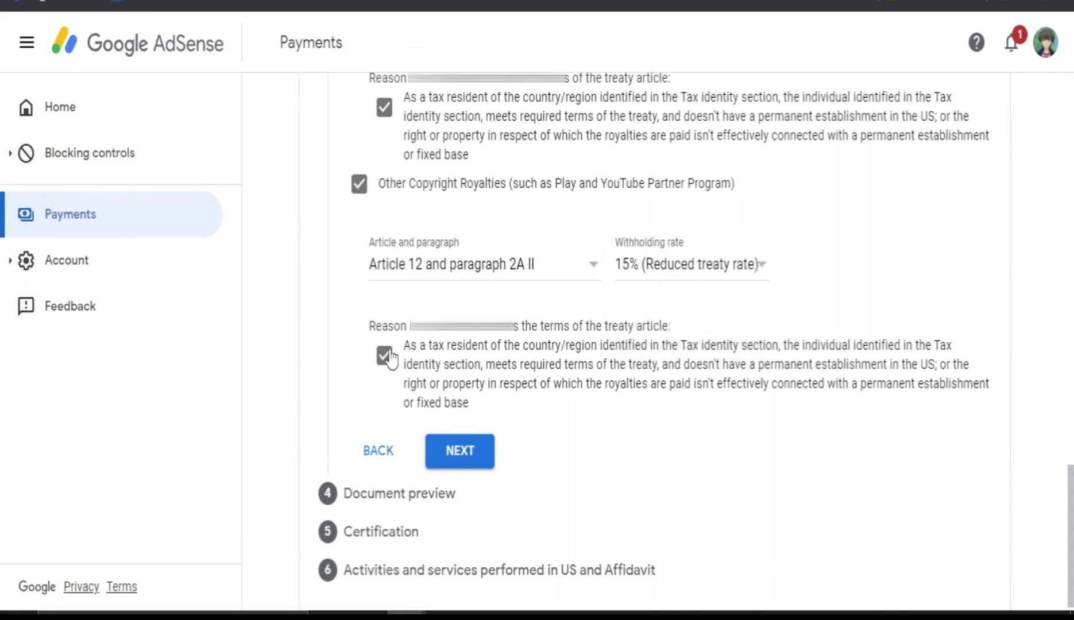
left_click(485, 463)
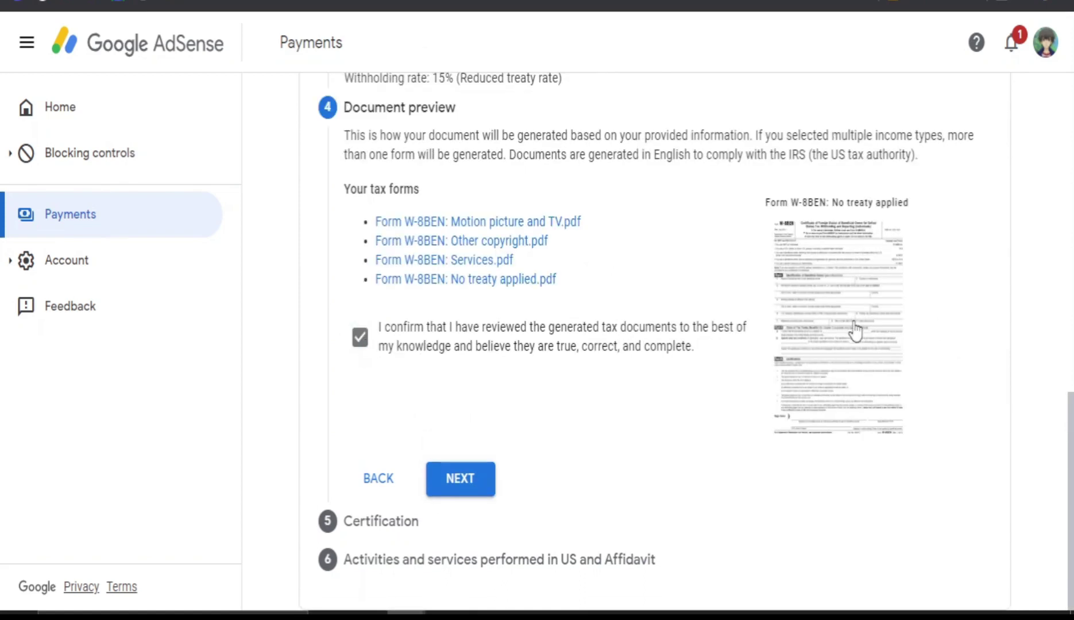
- Confirm the generated tax documents as reviewed and sign the certification with the full legal name, on one's own behalf
left_click(465, 491)
scroll(546, 457, "down", 6)
left_click(407, 302)
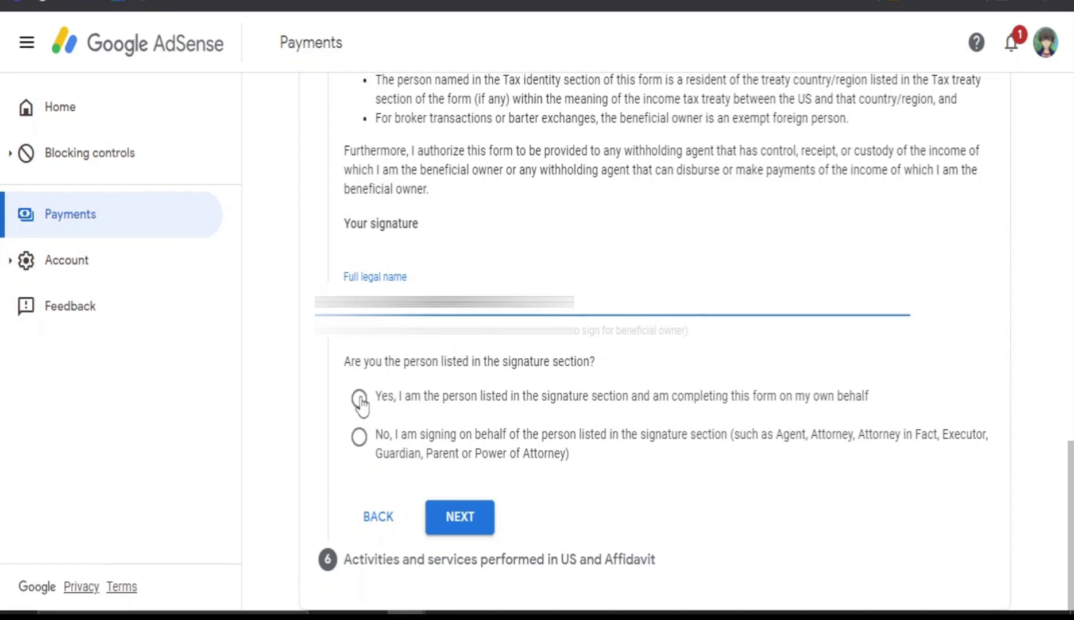
left_click(359, 398)
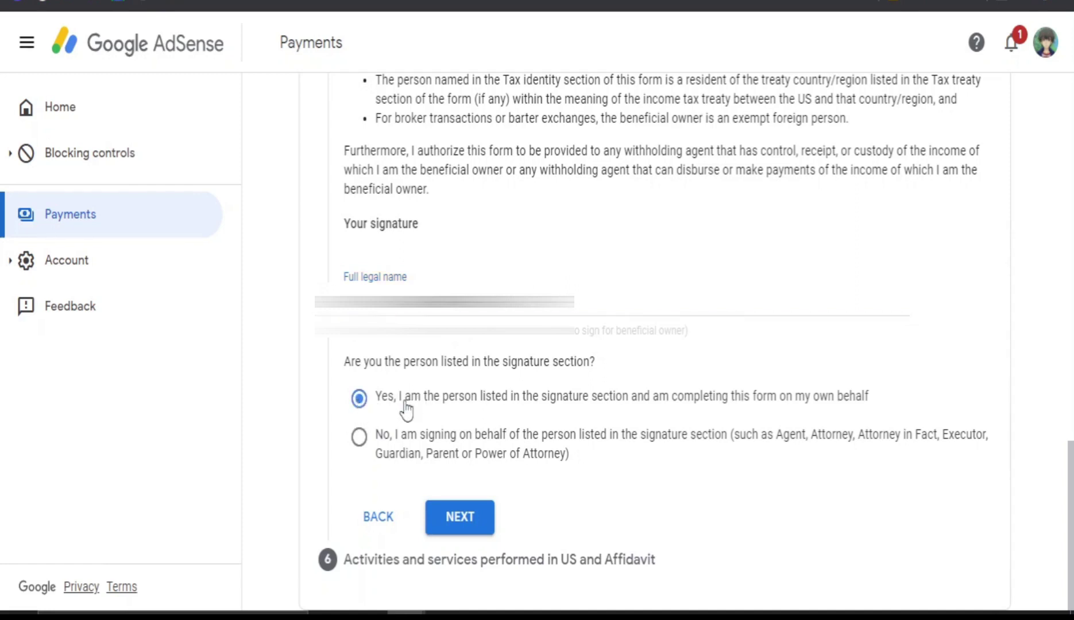
left_click(473, 520)
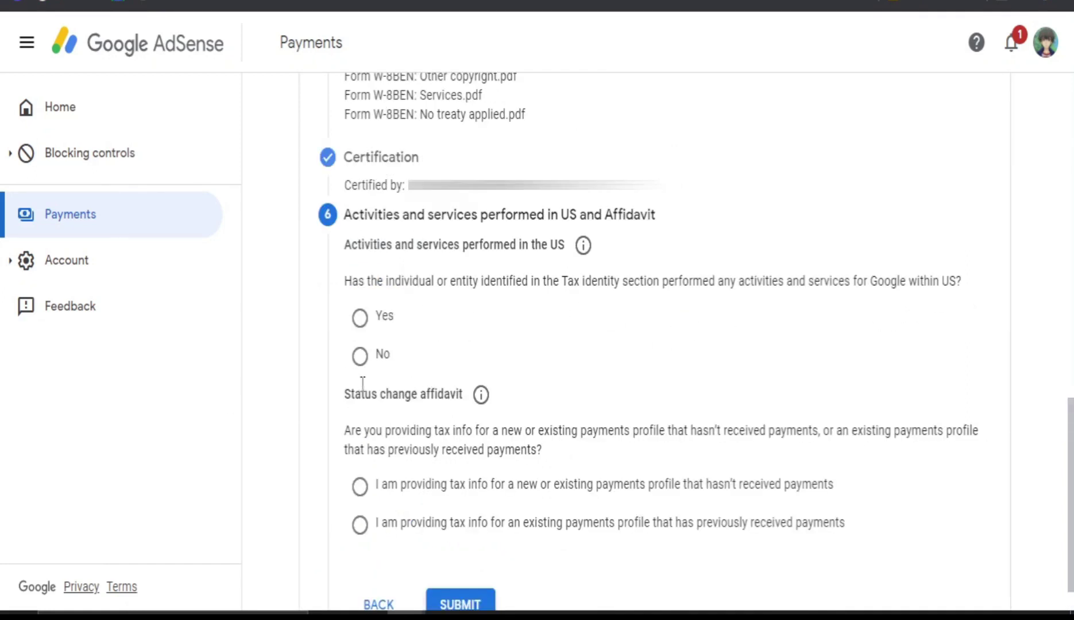
- Declare no US activities, certify services performed solely outside the US, choose the profile that hasn't received payments, and submit the form
left_click(360, 356)
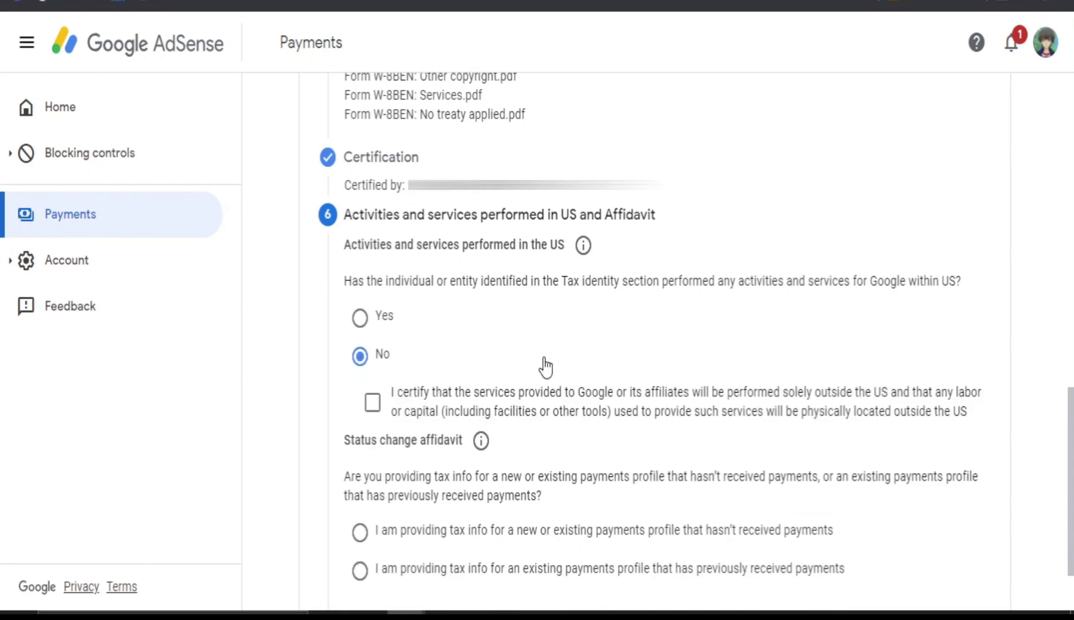
scroll(378, 472, "down", 2)
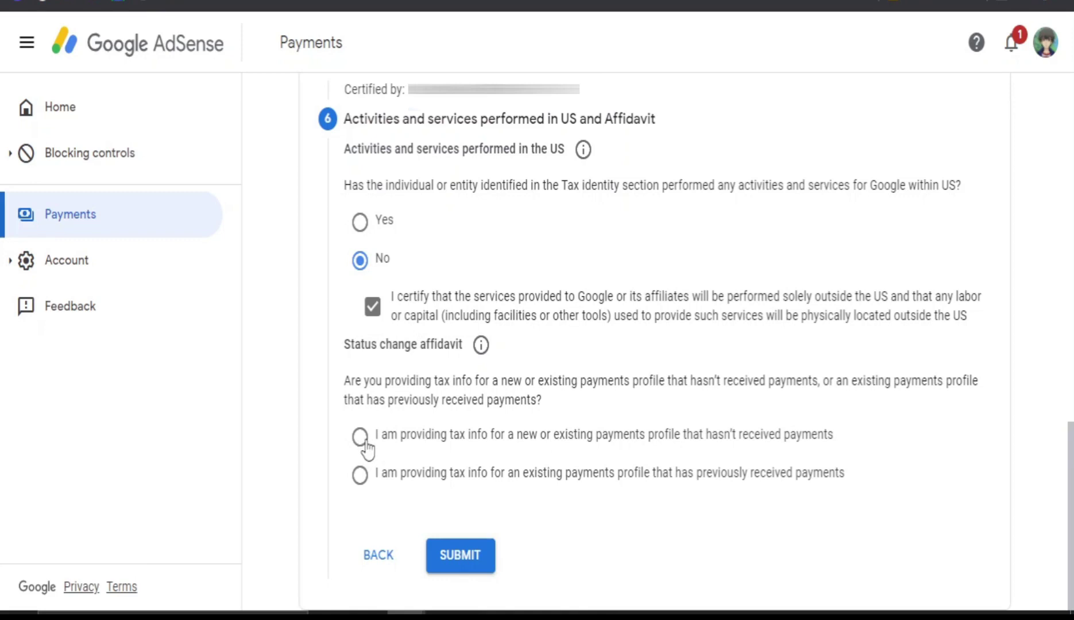
left_click(461, 555)
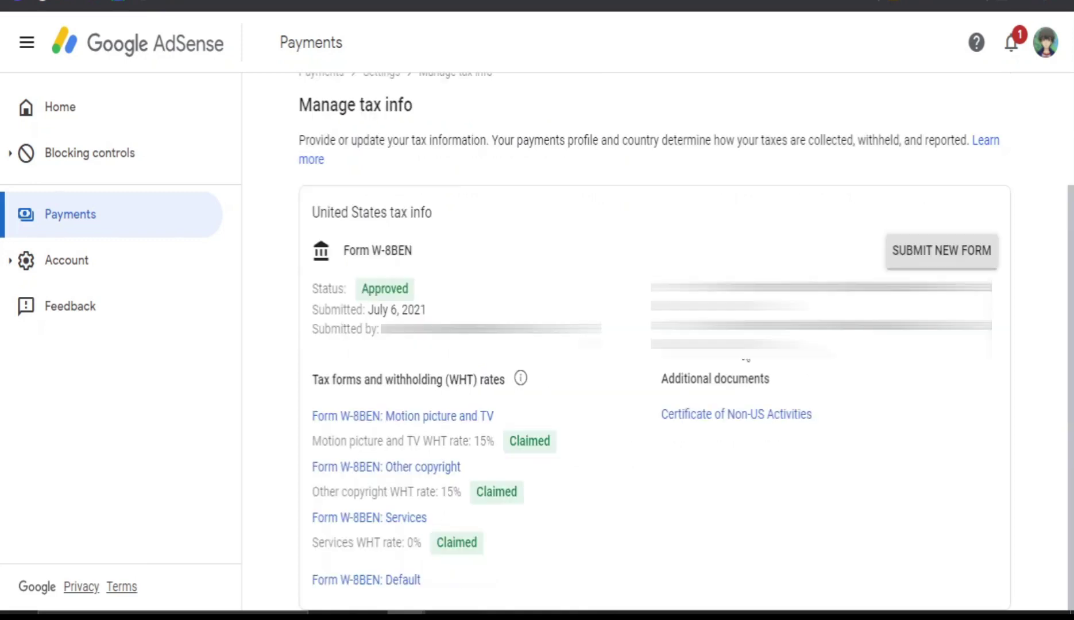